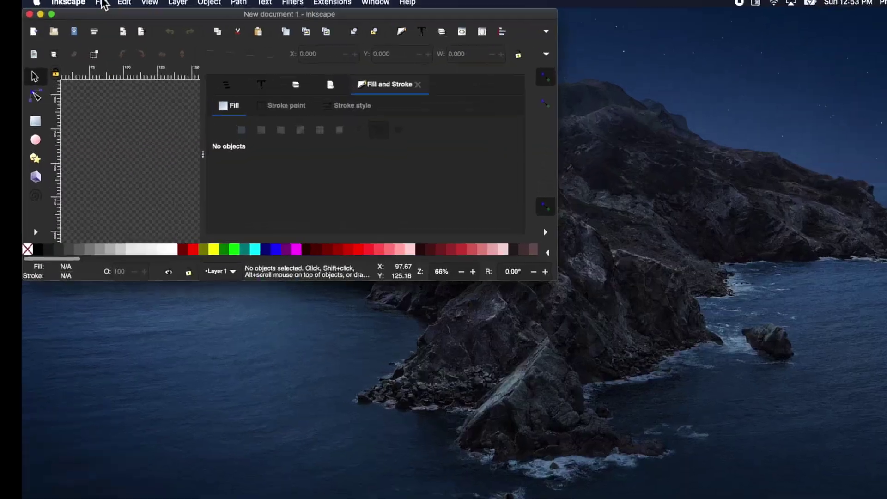
Create a new document from the 4x4 Hoop template
{"action": "left_click", "coordinate": [108, 7]}
{"action": "left_click", "coordinate": [123, 40]}
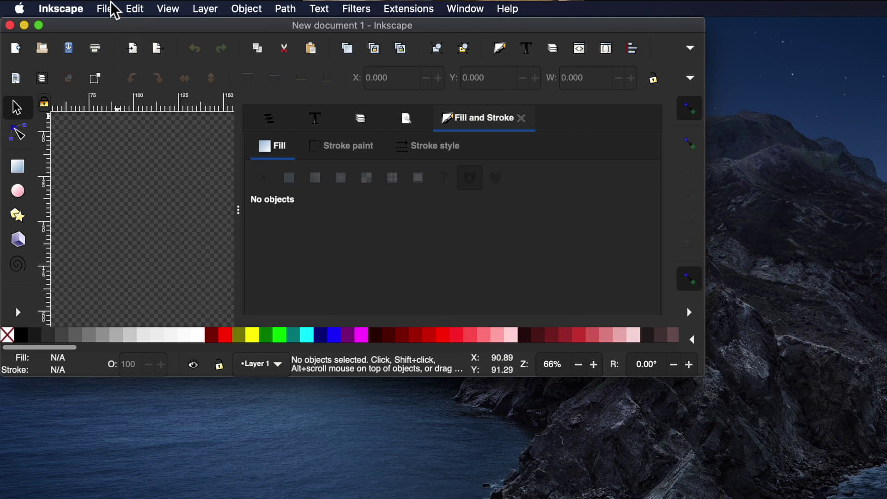
{"action": "left_click", "coordinate": [74, 103]}
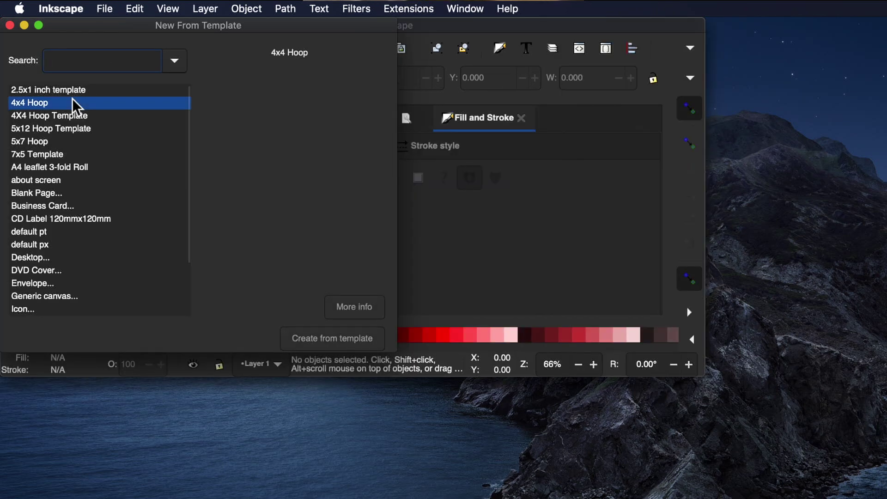
{"action": "left_click", "coordinate": [309, 338]}
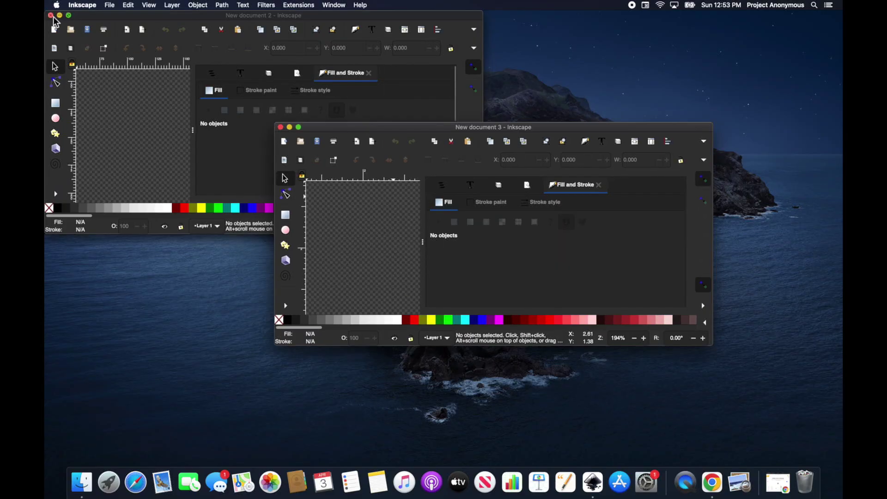
Close New document 2 and enlarge the new document's window
{"action": "left_click", "coordinate": [51, 15]}
{"action": "left_click_drag", "start_coordinate": [277, 125], "coordinate": [46, 11]}
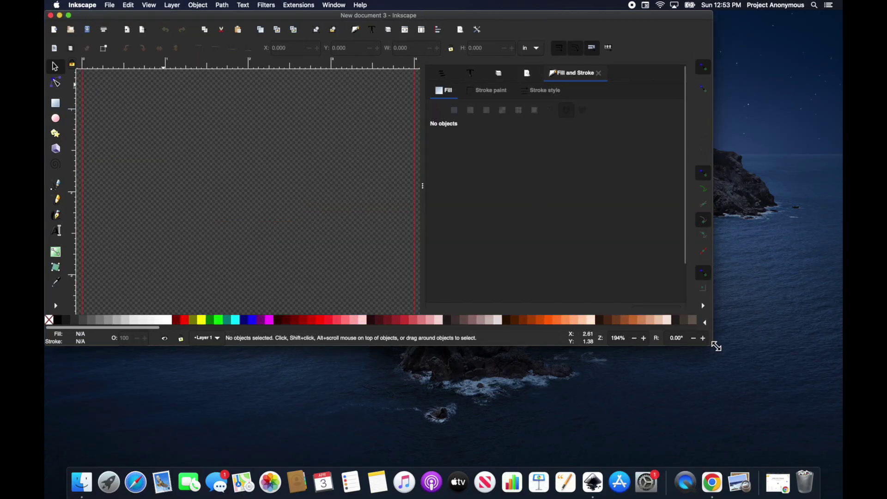
{"action": "left_click_drag", "start_coordinate": [717, 347], "coordinate": [842, 465]}
Draw a circle near the top-left of the page and convert it to a path
{"action": "key", "text": "e"}
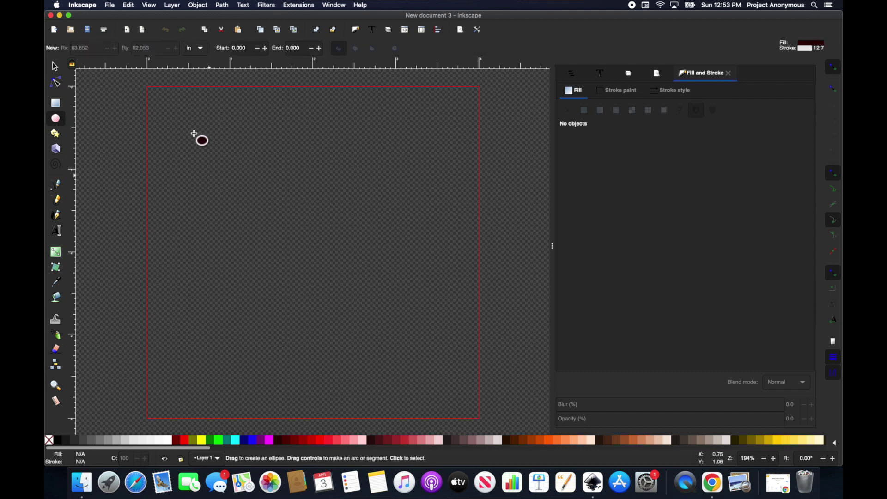
{"action": "left_click_drag", "start_coordinate": [182, 129], "coordinate": [297, 247]}
{"action": "key", "text": "s"}
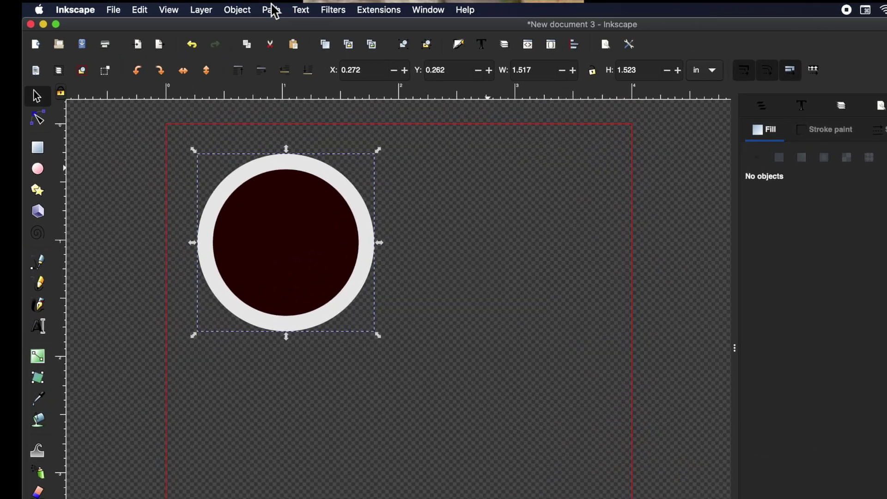
{"action": "left_click", "coordinate": [222, 5]}
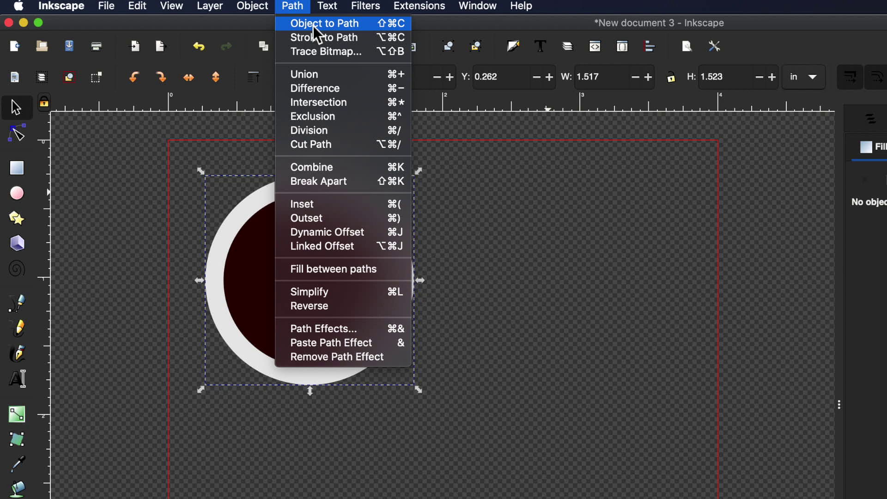
{"action": "left_click", "coordinate": [313, 26]}
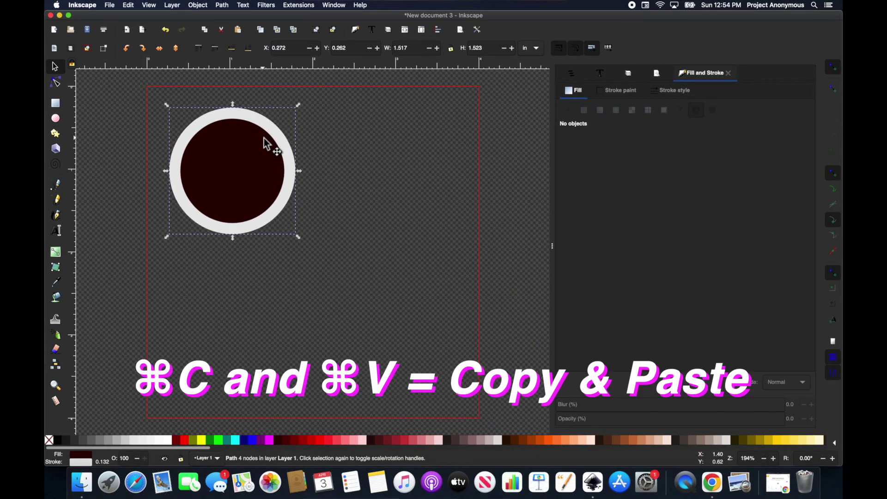
Paste three copies of the circle and arrange all four in a two-by-two grid
{"action": "key", "text": "super+c"}
{"action": "key", "text": "super+v"}
{"action": "left_click_drag", "start_coordinate": [295, 158], "coordinate": [433, 147]}
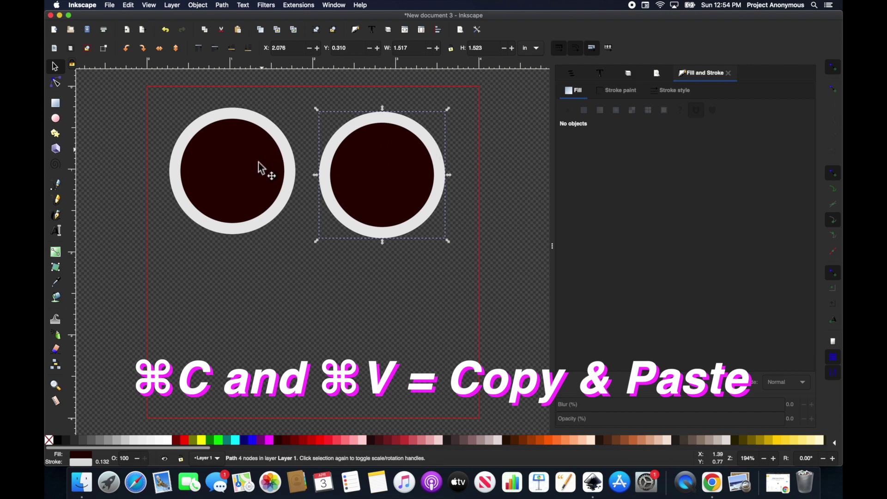
{"action": "key", "text": "super+v"}
{"action": "left_click_drag", "start_coordinate": [259, 169], "coordinate": [260, 317]}
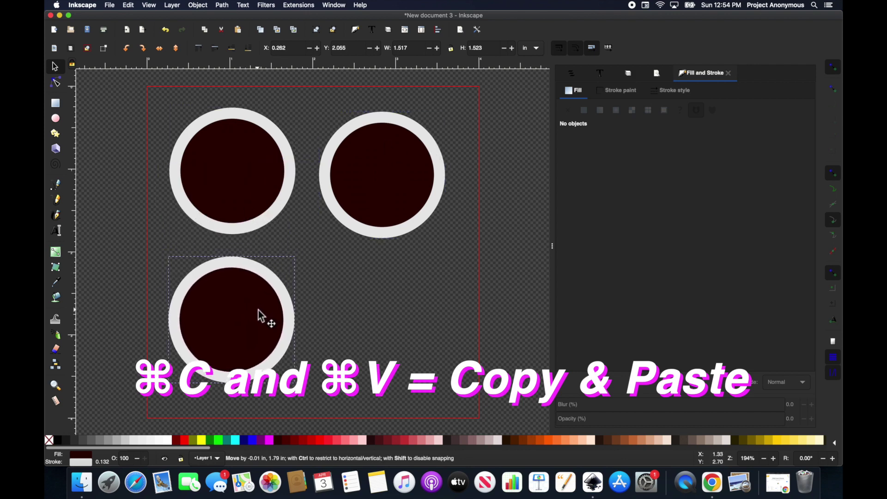
{"action": "key", "text": "super+v"}
{"action": "left_click_drag", "start_coordinate": [271, 179], "coordinate": [402, 323]}
{"action": "left_click", "coordinate": [485, 321]}
{"action": "left_click", "coordinate": [516, 252]}
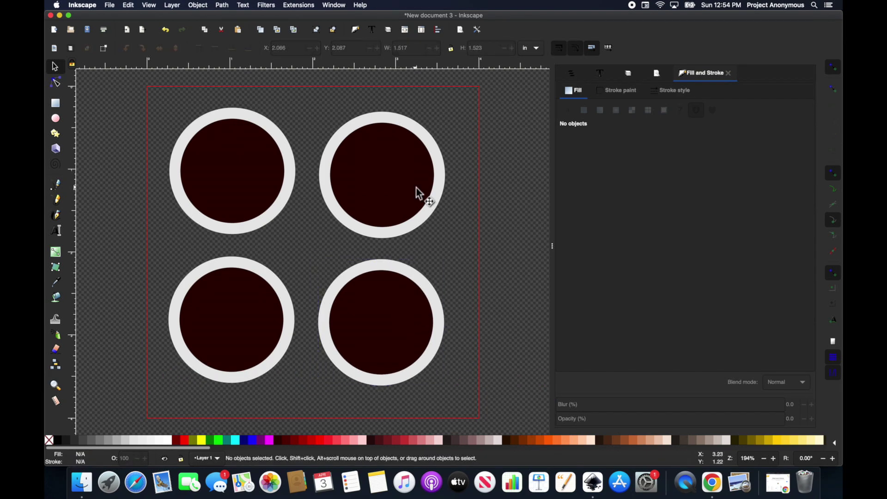
Attach Ink/Stitch fill starting and ending position commands to the top-right circle
{"action": "left_click", "coordinate": [417, 192]}
{"action": "left_click", "coordinate": [298, 6]}
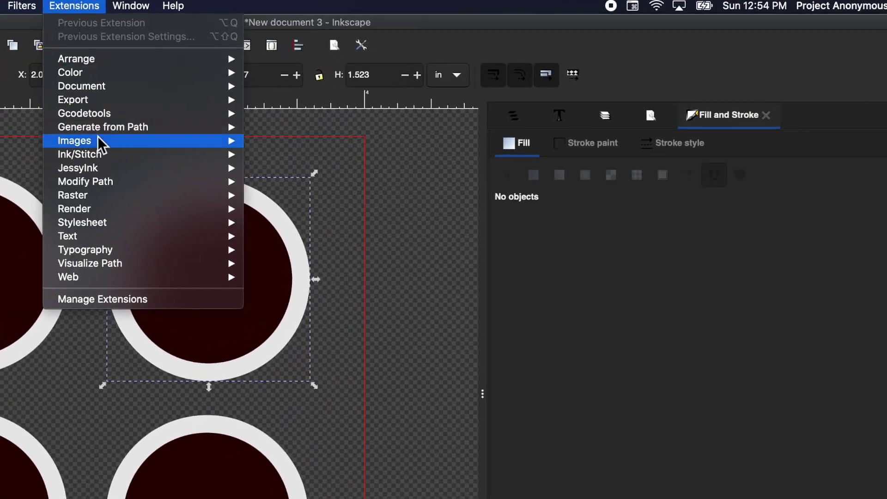
{"action": "mouse_move", "coordinate": [319, 100]}
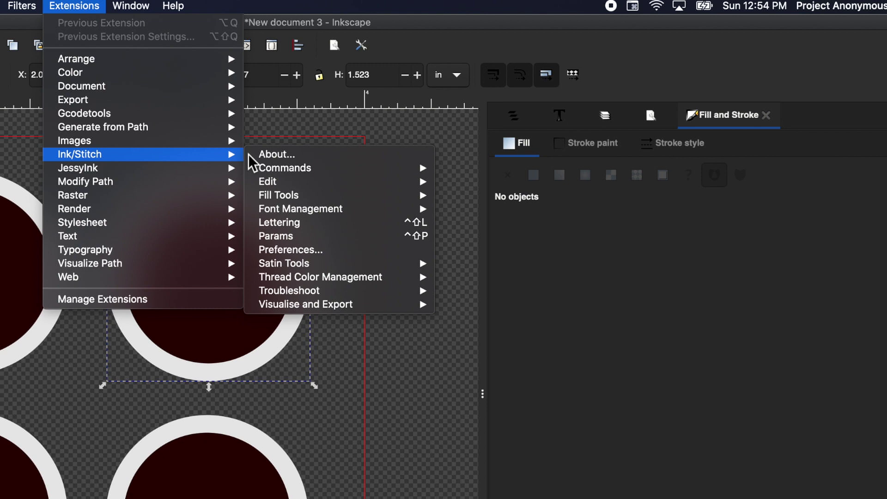
{"action": "mouse_move", "coordinate": [289, 167]}
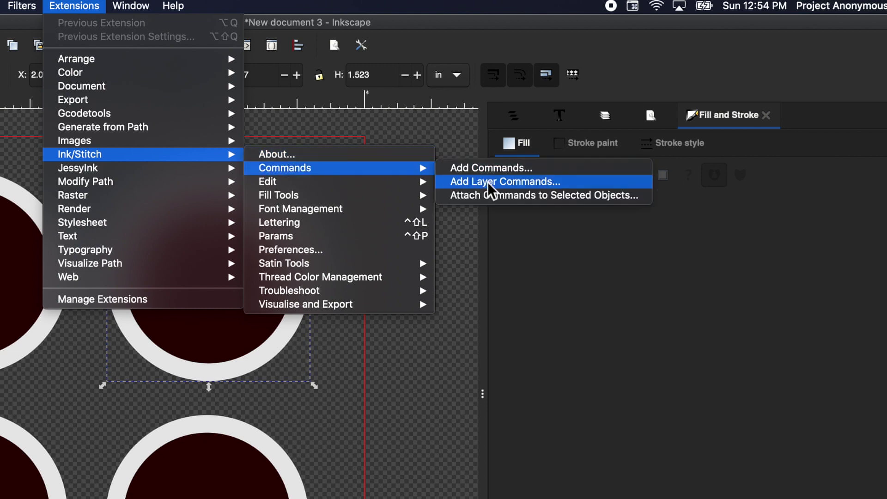
{"action": "left_click", "coordinate": [495, 196]}
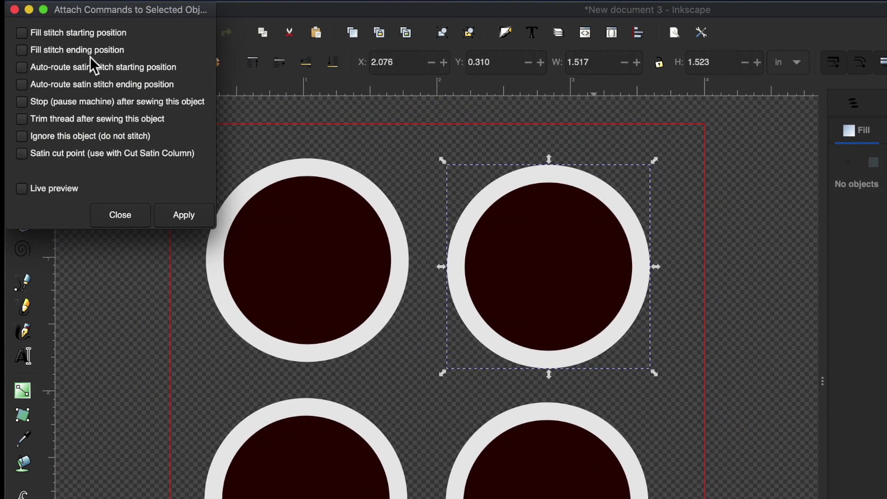
{"action": "left_click", "coordinate": [107, 33]}
{"action": "left_click", "coordinate": [104, 54]}
{"action": "left_click", "coordinate": [189, 218]}
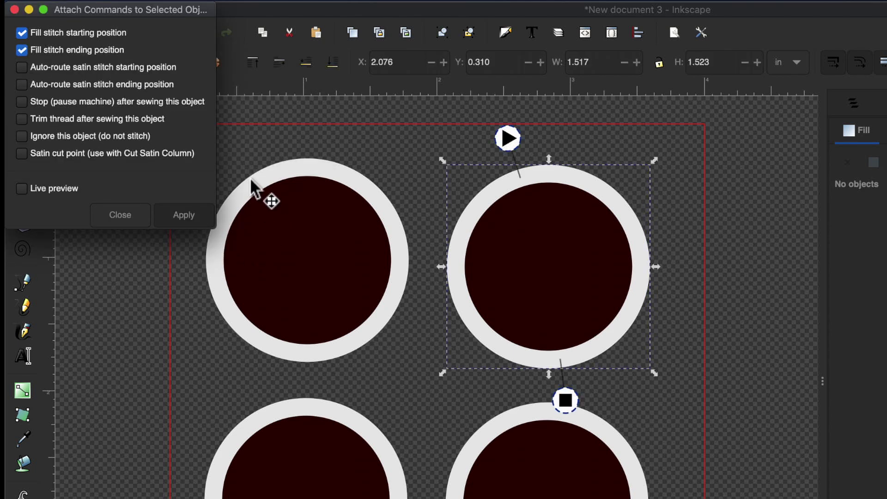
Move the fill start marker above the top-right circle
{"action": "left_click", "coordinate": [15, 11]}
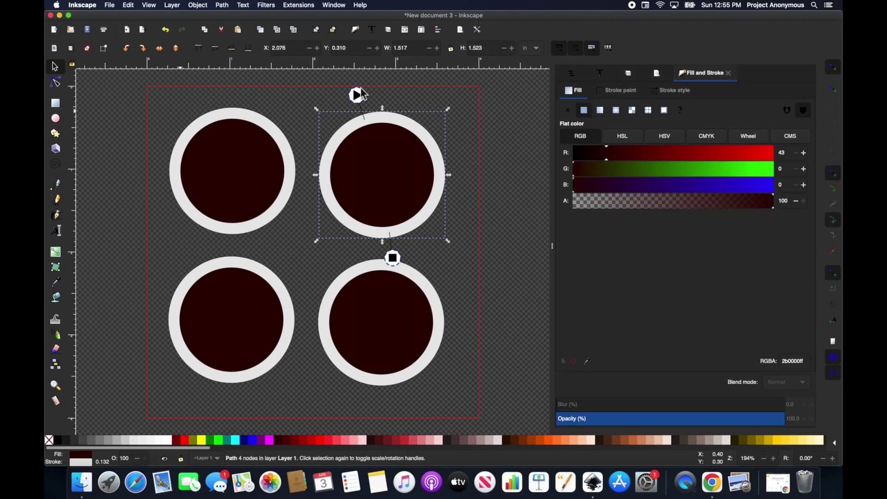
{"action": "mouse_move", "coordinate": [511, 136]}
{"action": "left_mouse_down"}
{"action": "mouse_move", "coordinate": [550, 145]}
{"action": "mouse_move", "coordinate": [565, 138]}
{"action": "left_mouse_up"}
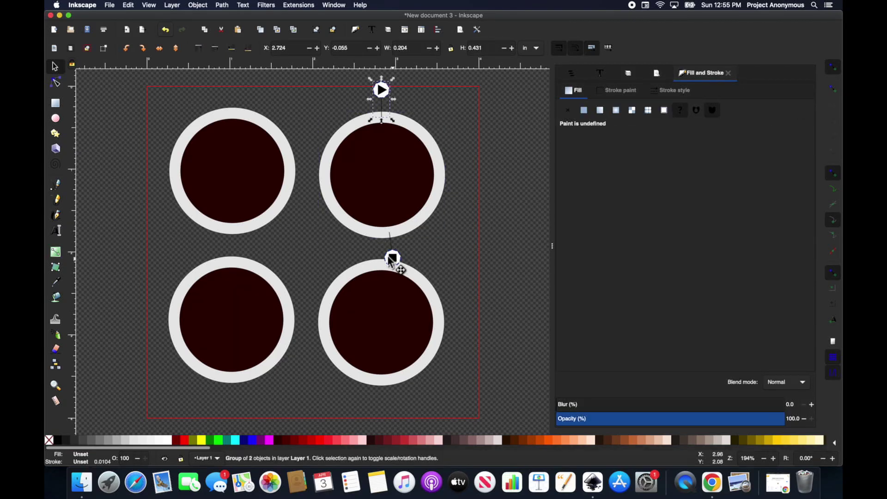
{"action": "left_click", "coordinate": [481, 307]}
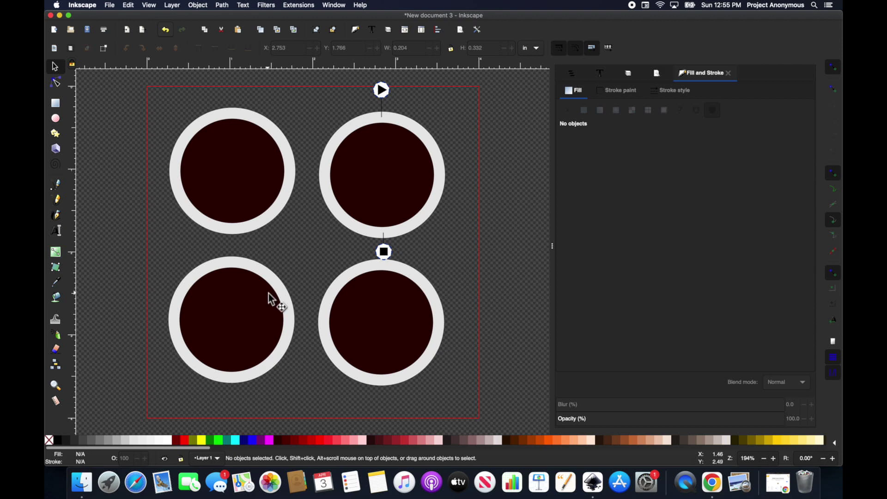
Turn off AutoFill underlay for the bottom-left circle in Ink/Stitch Params and apply
{"action": "left_click", "coordinate": [229, 309]}
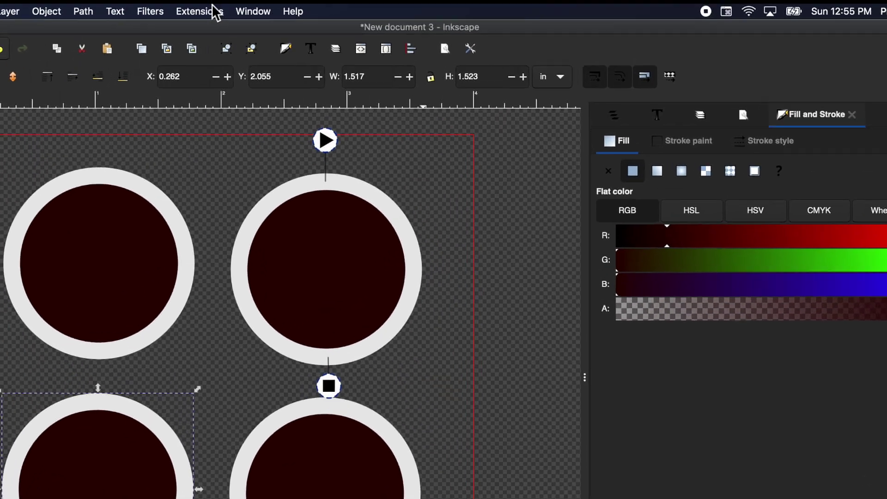
{"action": "left_click", "coordinate": [298, 5]}
{"action": "mouse_move", "coordinate": [329, 73]}
{"action": "mouse_move", "coordinate": [246, 175]}
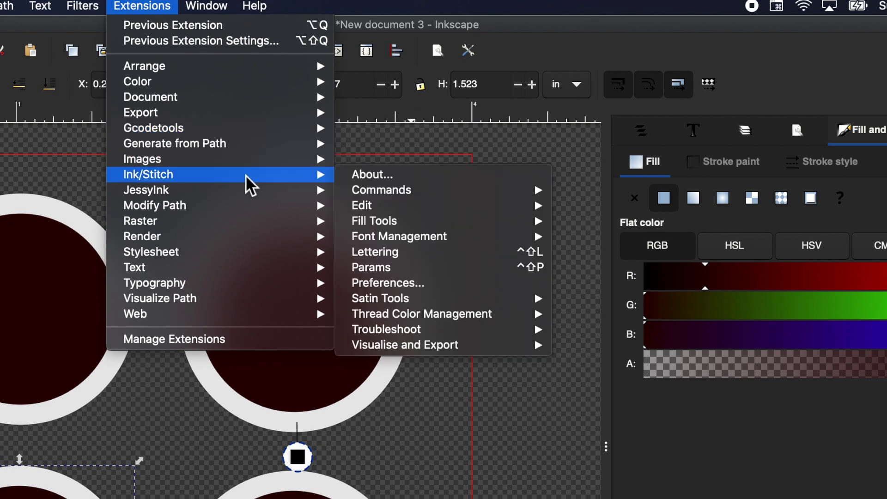
{"action": "left_click", "coordinate": [446, 267]}
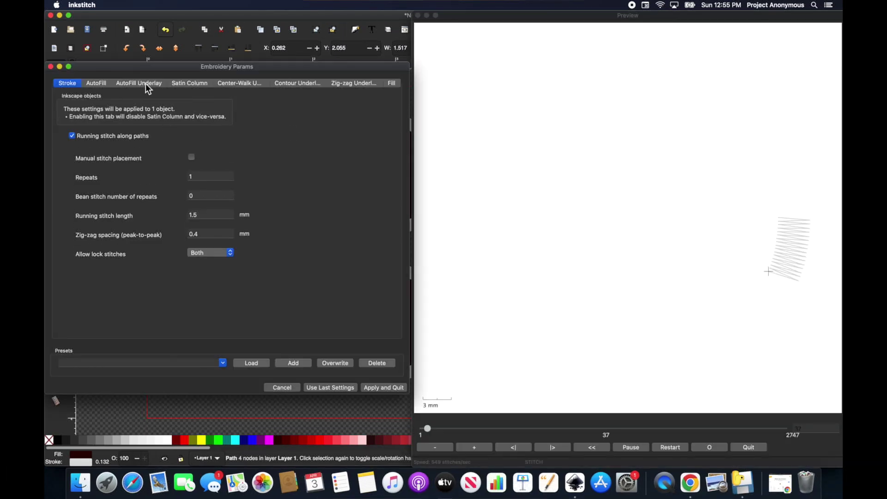
{"action": "left_click", "coordinate": [139, 83]}
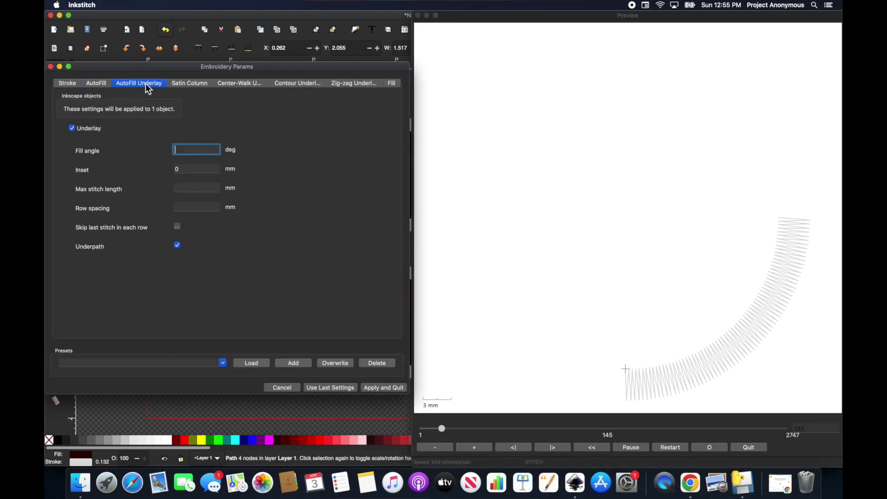
{"action": "left_click", "coordinate": [72, 128]}
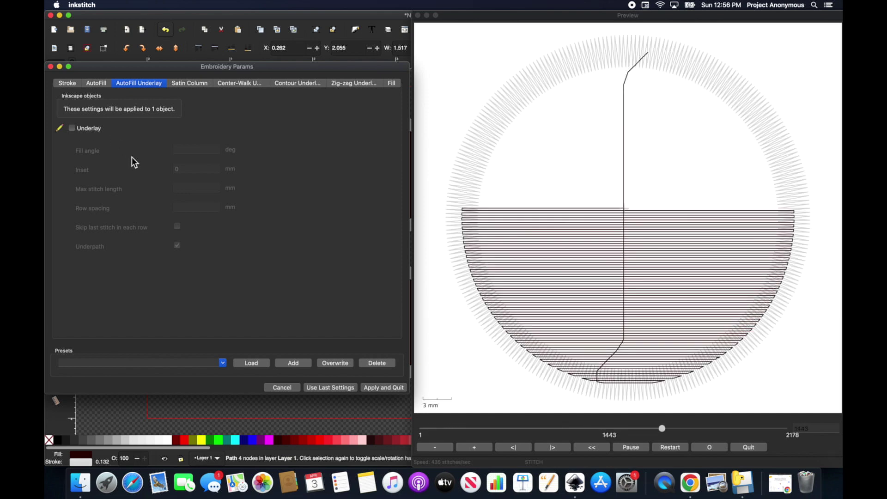
{"action": "left_click", "coordinate": [383, 388]}
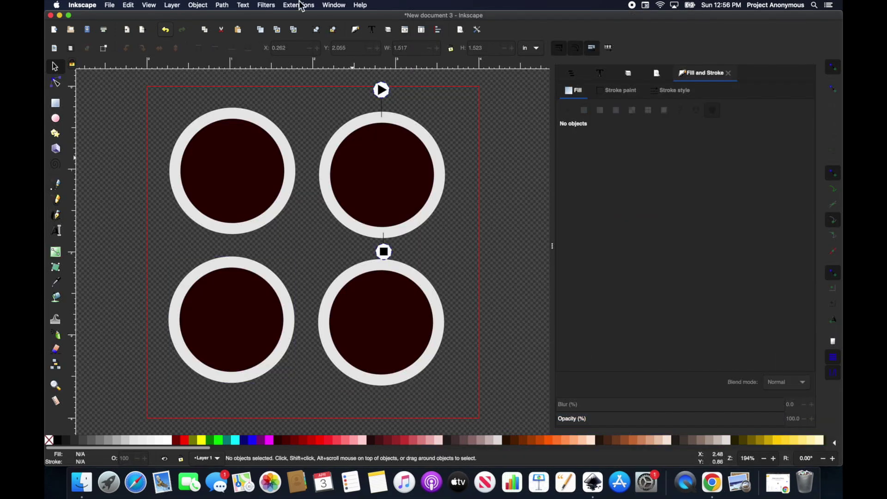
Add Ink/Stitch fill starting and ending position markers to the bottom-left circle
{"action": "left_click", "coordinate": [309, 6]}
{"action": "mouse_move", "coordinate": [340, 101]}
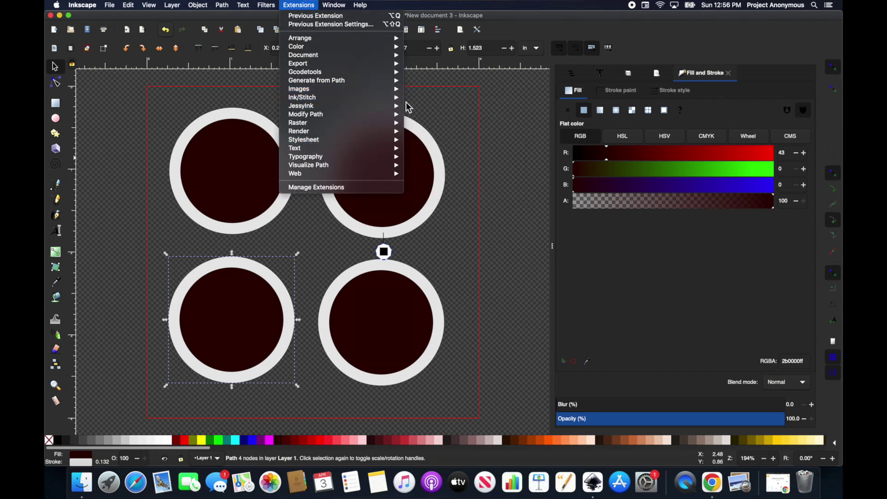
{"action": "mouse_move", "coordinate": [487, 109]}
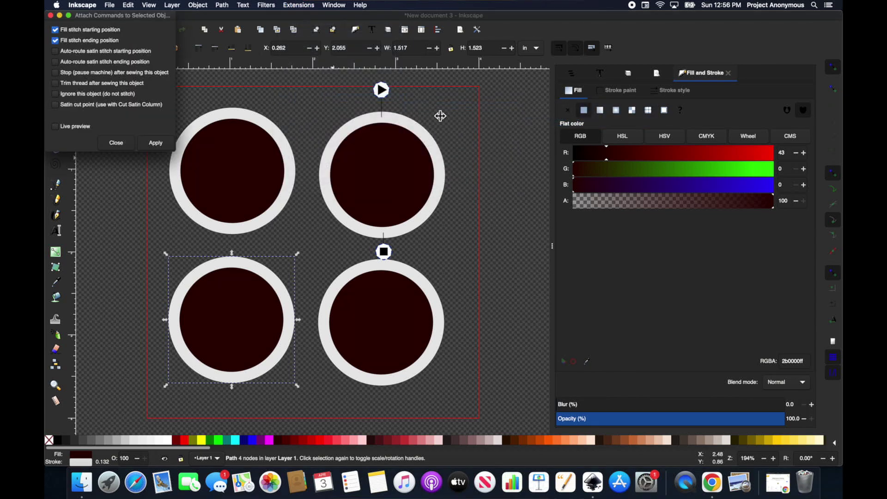
{"action": "left_click", "coordinate": [572, 122]}
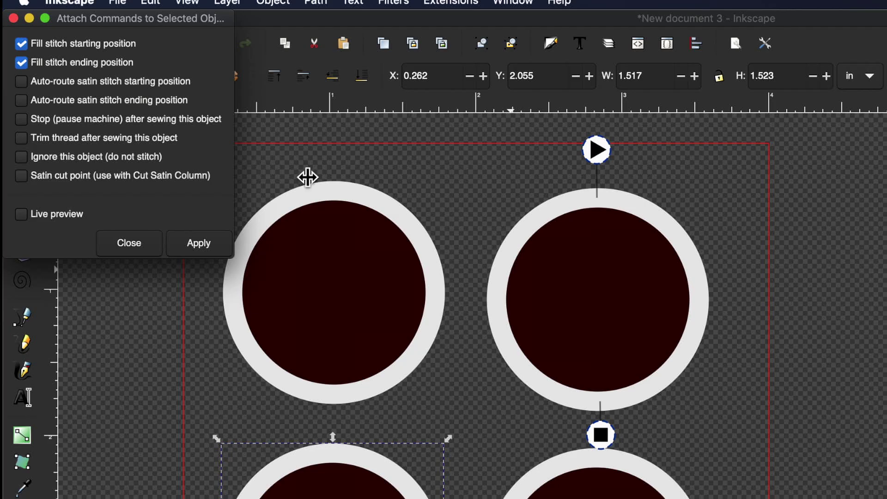
{"action": "left_click", "coordinate": [208, 250]}
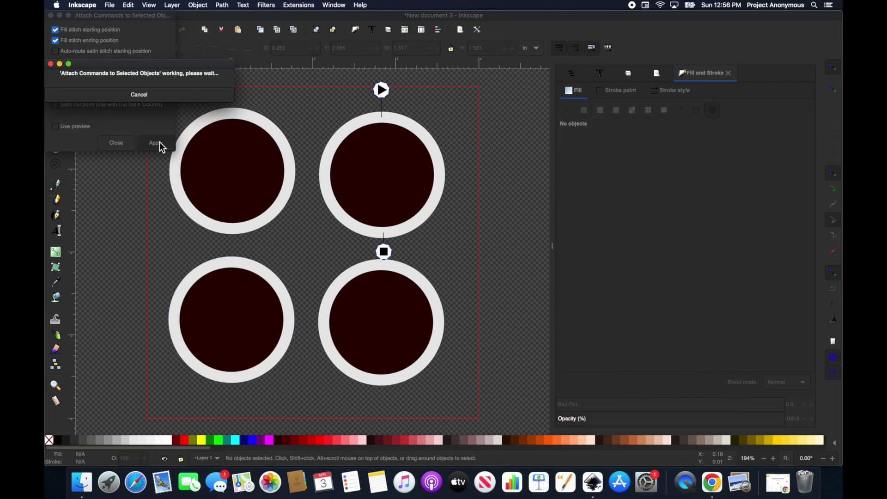
{"action": "left_click", "coordinate": [50, 15]}
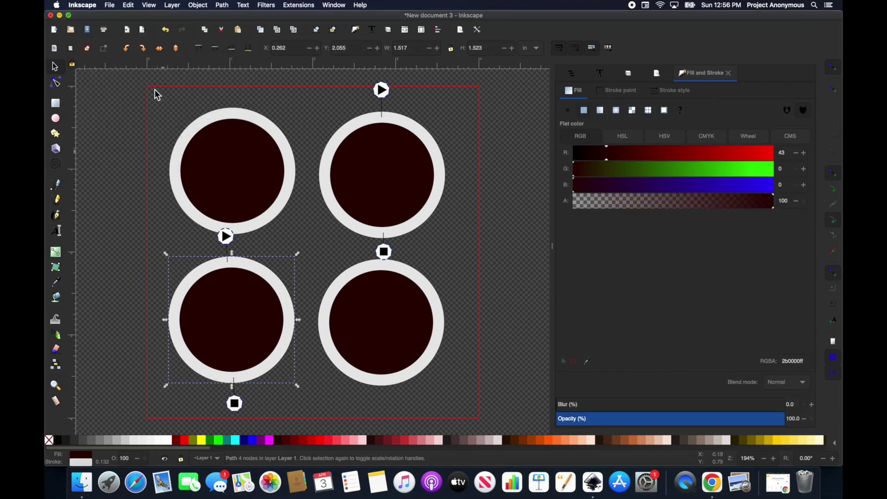
{"action": "left_click", "coordinate": [458, 293]}
Set the bottom-right circle's AutoFill angle to 45° with underlay unchecked, then Apply and Quit
{"action": "left_click", "coordinate": [430, 327]}
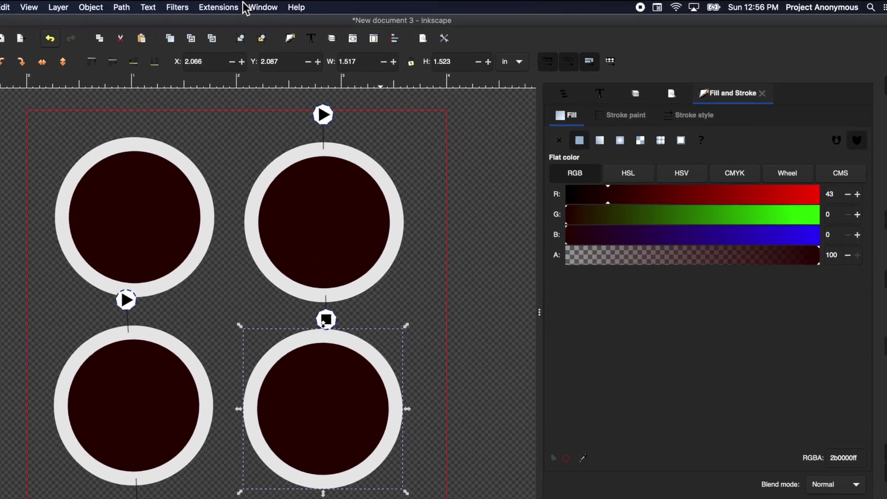
{"action": "left_click", "coordinate": [298, 5]}
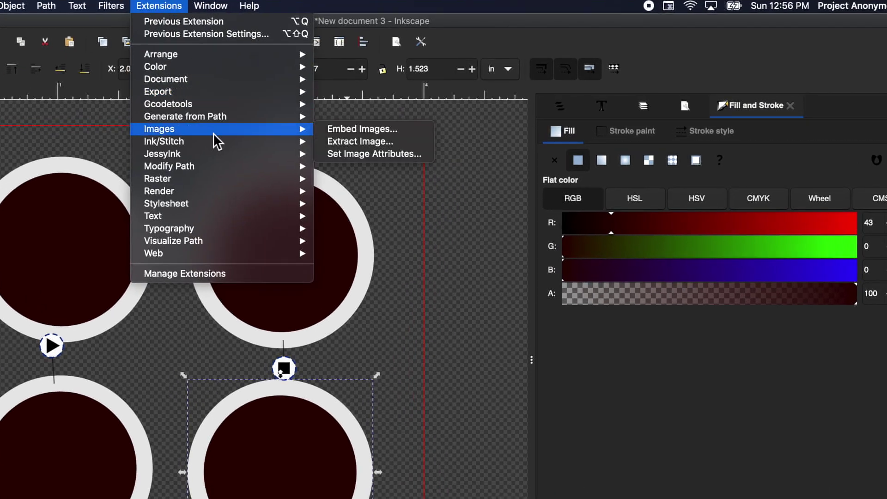
{"action": "mouse_move", "coordinate": [218, 143]}
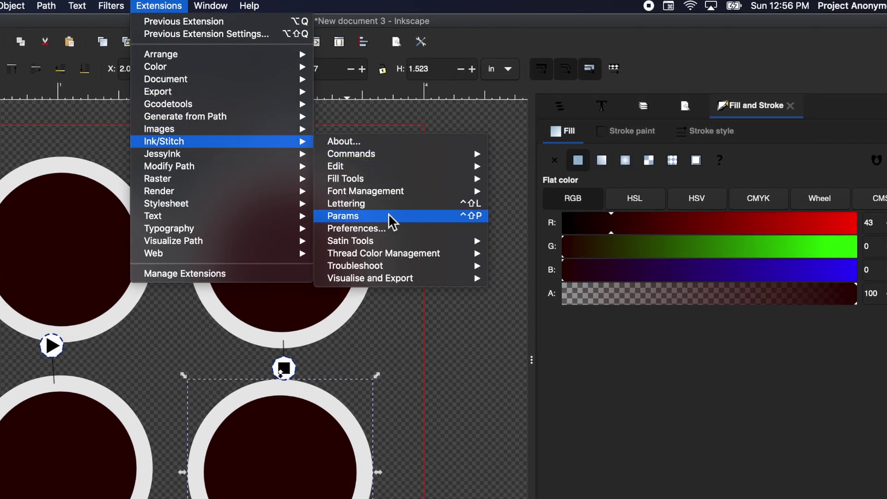
{"action": "left_click", "coordinate": [388, 215]}
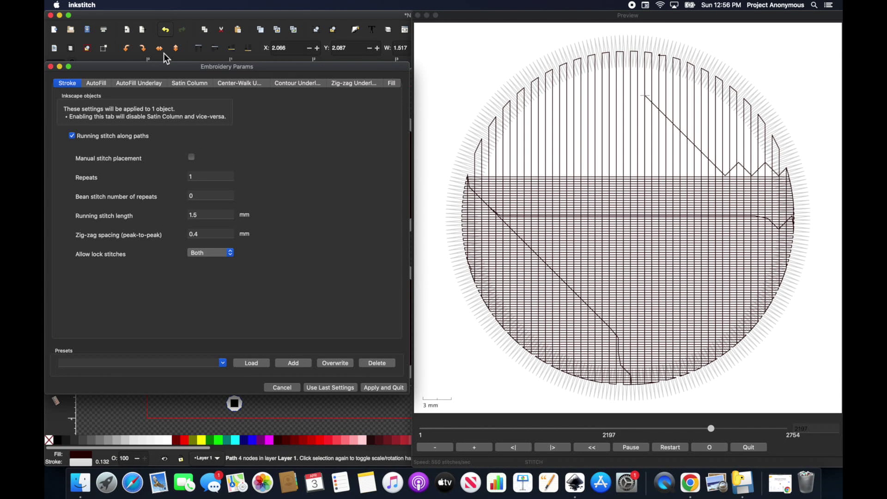
{"action": "left_click", "coordinate": [189, 83]}
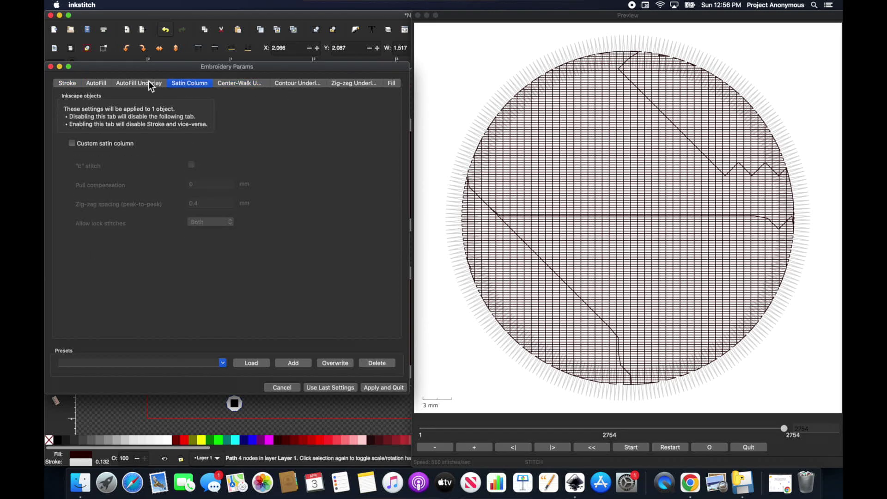
{"action": "left_click", "coordinate": [147, 83]}
{"action": "left_click", "coordinate": [72, 128]}
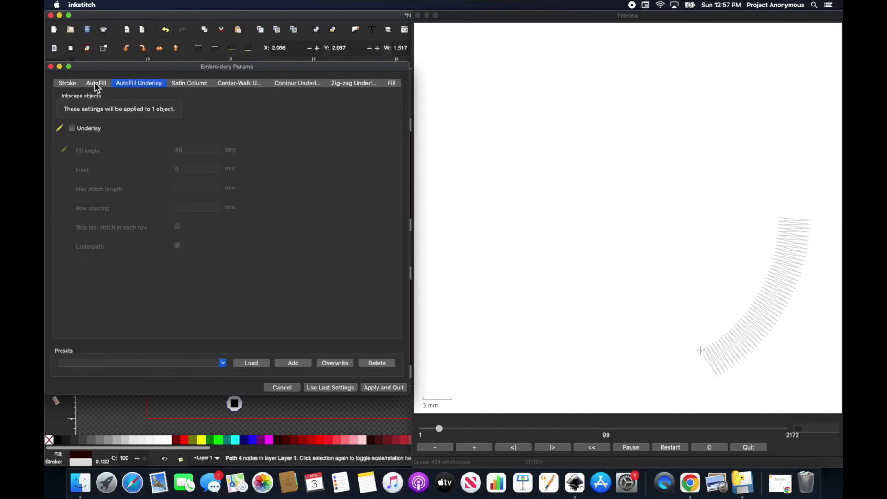
{"action": "left_click", "coordinate": [96, 82]}
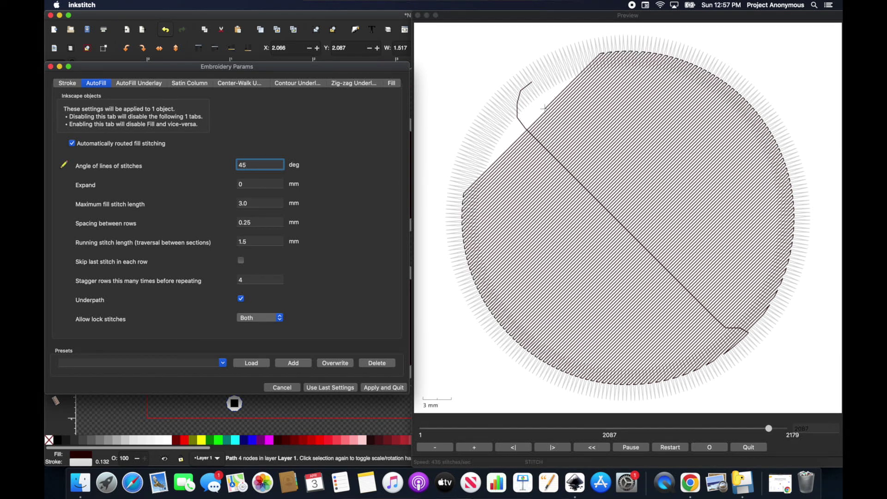
{"action": "left_click", "coordinate": [384, 387]}
Rubber-band select all four circles and their commands
{"action": "key", "text": "Escape"}
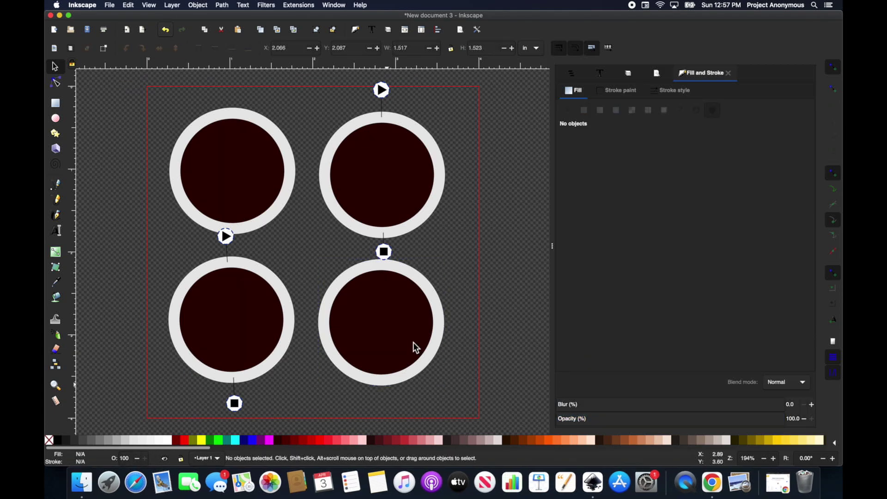
{"action": "left_click", "coordinate": [415, 339]}
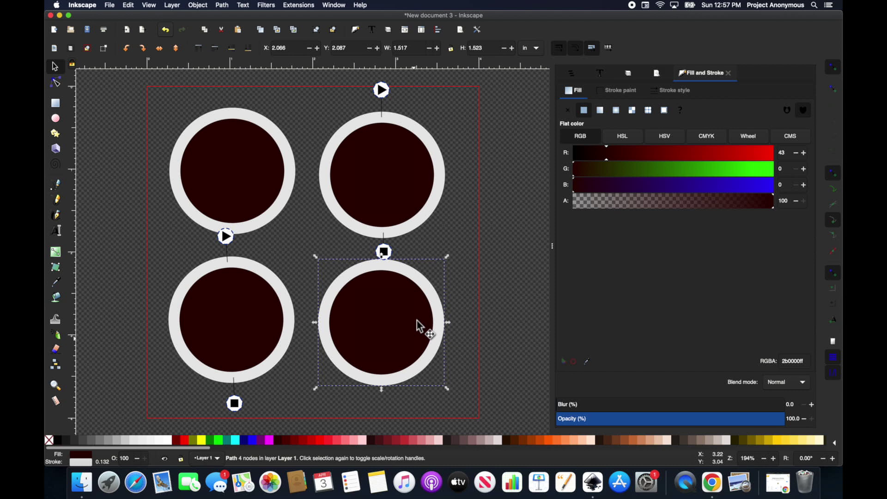
{"action": "scroll", "coordinate": [465, 284], "scroll_direction": "down", "scroll_amount": 1, "text": "ctrl"}
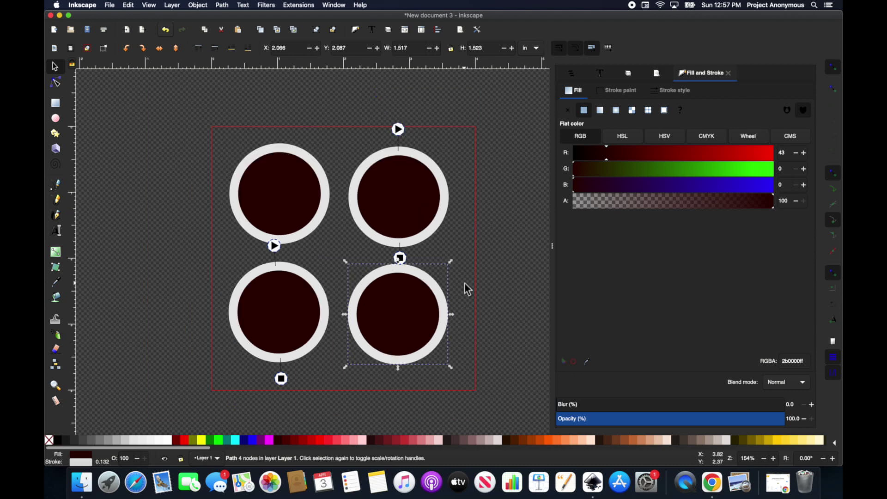
{"action": "left_click", "coordinate": [499, 396]}
{"action": "left_click_drag", "start_coordinate": [502, 399], "coordinate": [183, 105]}
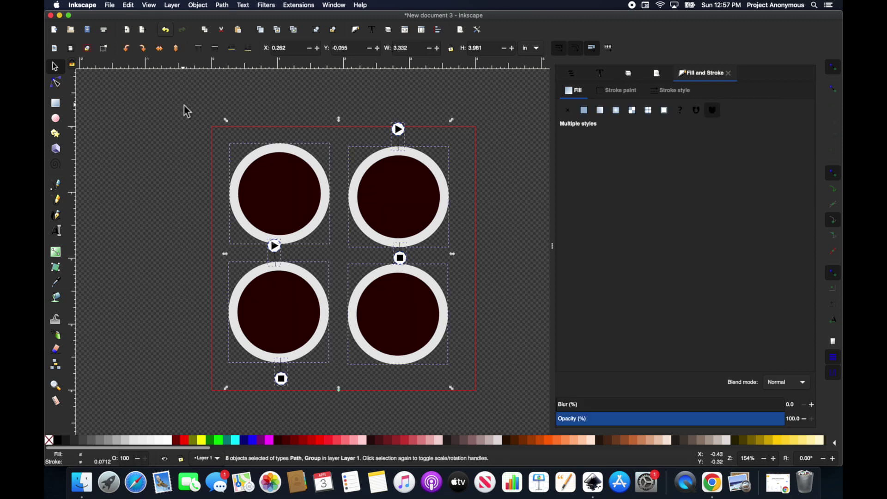
Launch the Ink/Stitch Simulator / Realistic Preview for the selection
{"action": "left_click", "coordinate": [300, 5]}
{"action": "mouse_move", "coordinate": [361, 99]}
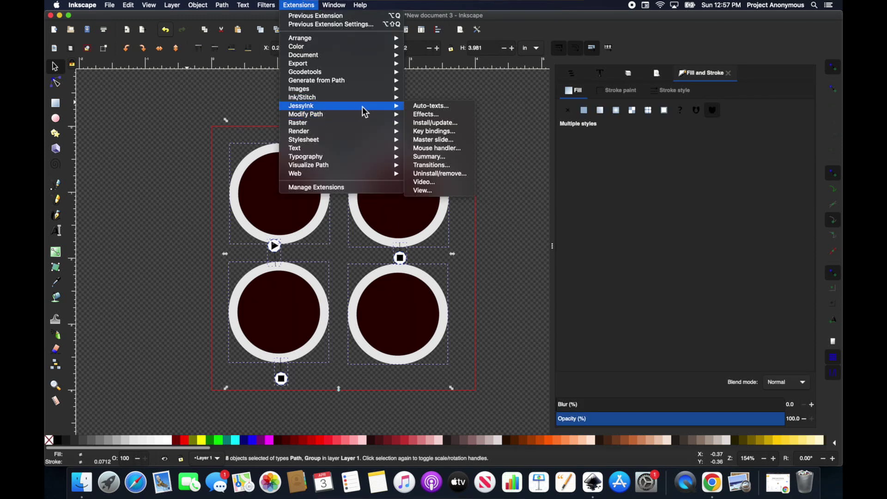
{"action": "mouse_move", "coordinate": [485, 190]}
{"action": "left_click", "coordinate": [548, 216]}
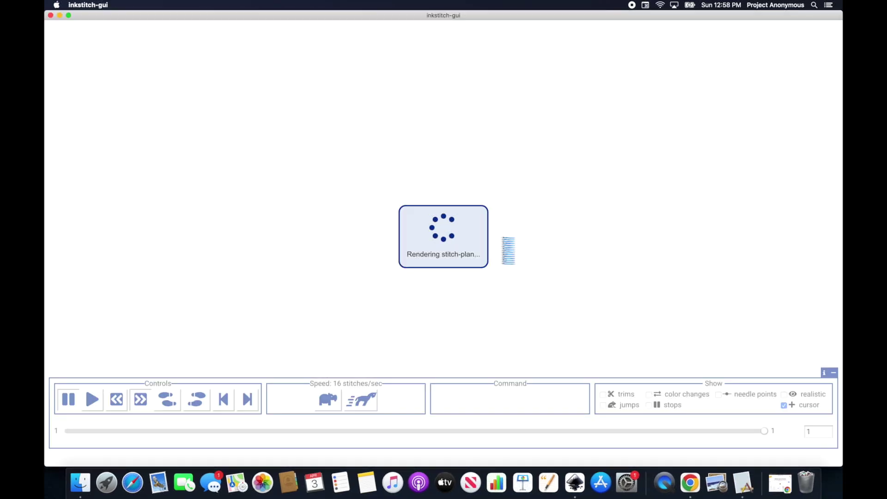
Raise the simulator playback speed to 256 stitches per second
{"action": "left_click", "coordinate": [360, 401]}
{"action": "left_click", "coordinate": [359, 401]}
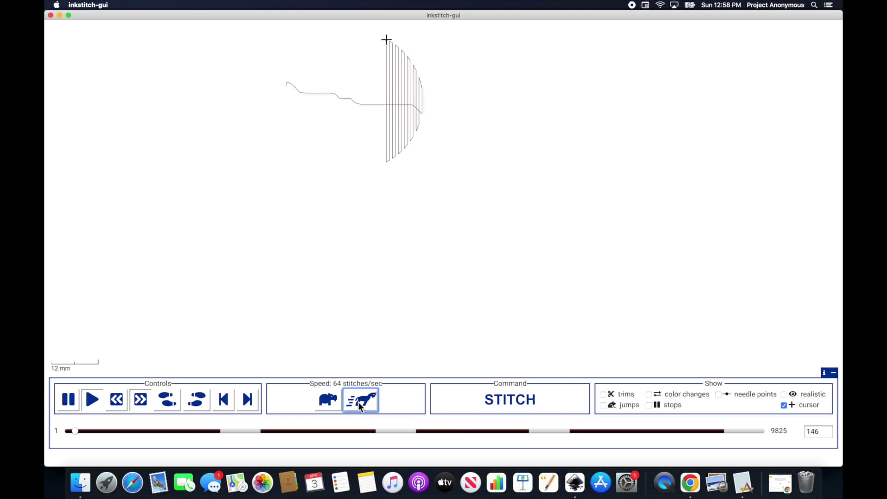
{"action": "left_click", "coordinate": [360, 401]}
{"action": "left_click", "coordinate": [360, 402]}
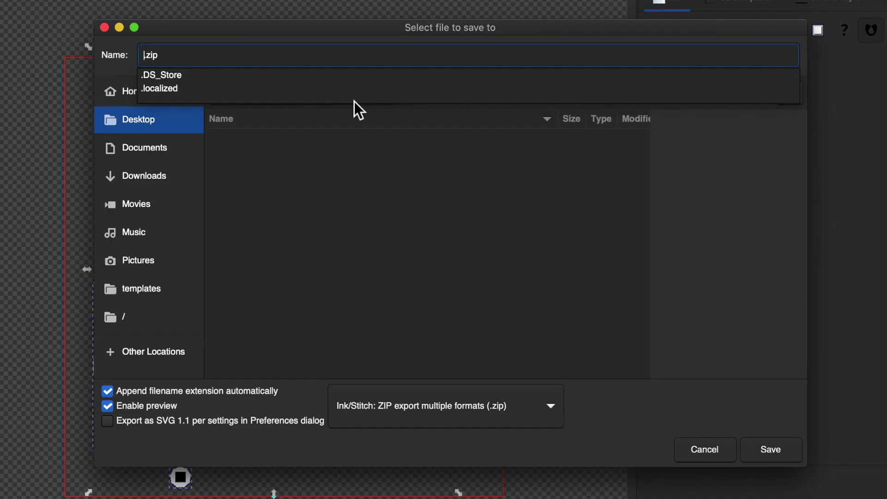
Save as Test circles.zip on the Desktop with PES and SVG formats included
{"action": "type", "text": "Test circles"}
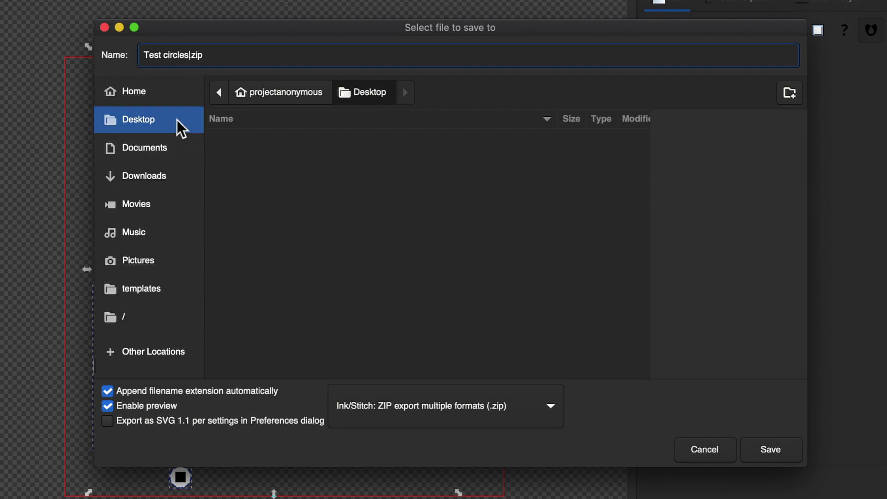
{"action": "left_click", "coordinate": [765, 456]}
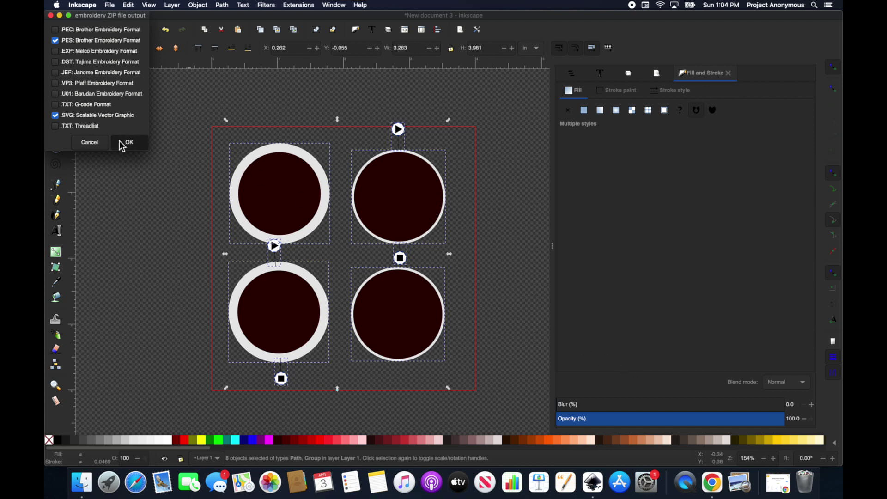
{"action": "left_click", "coordinate": [139, 145]}
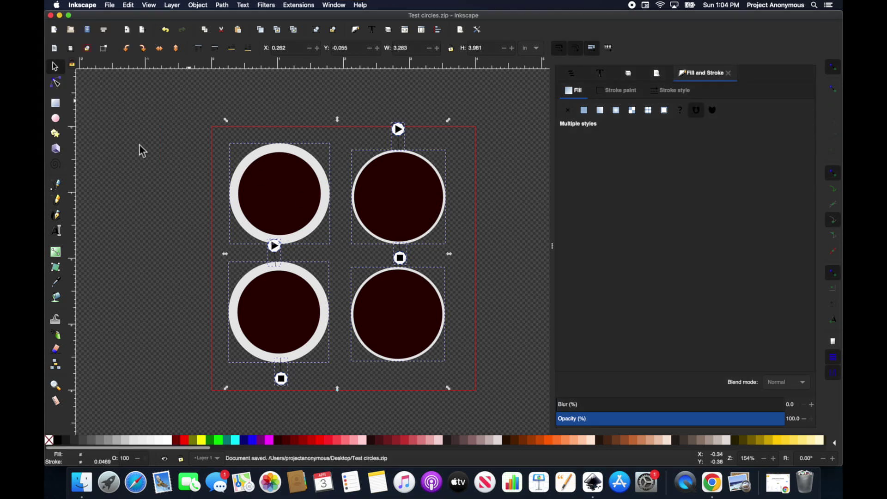